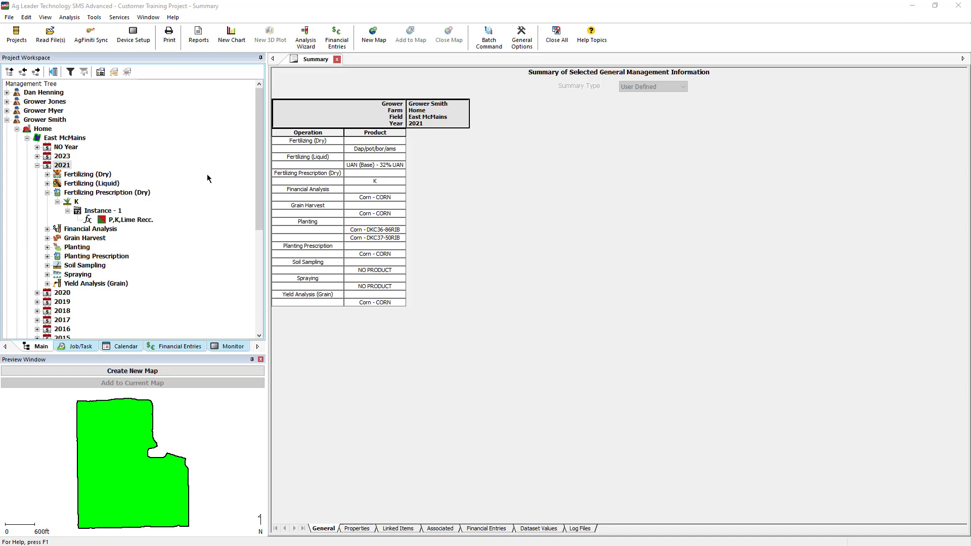
# Step: Look up the DAP product's components in the management item editor, then close the editors
pyautogui.click(94, 17)
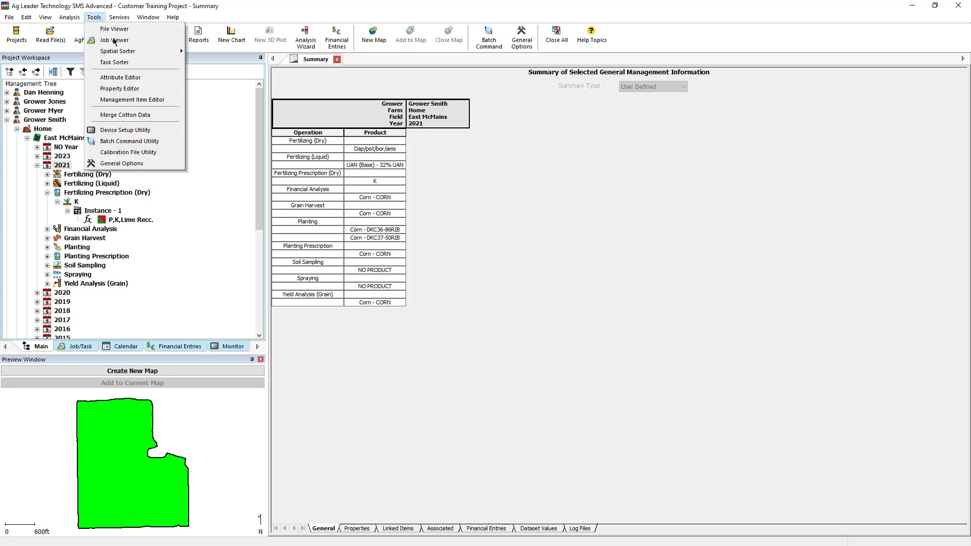
pyautogui.click(170, 101)
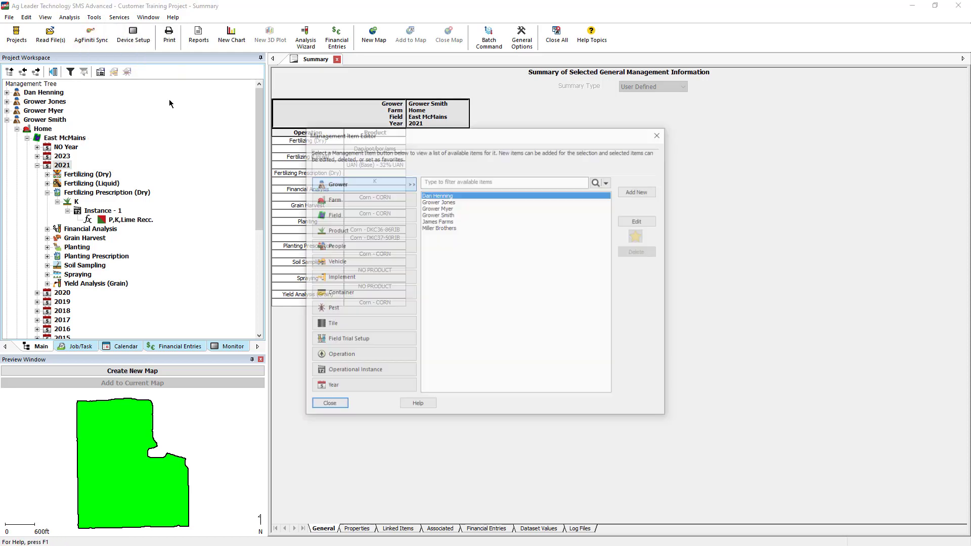
pyautogui.click(351, 232)
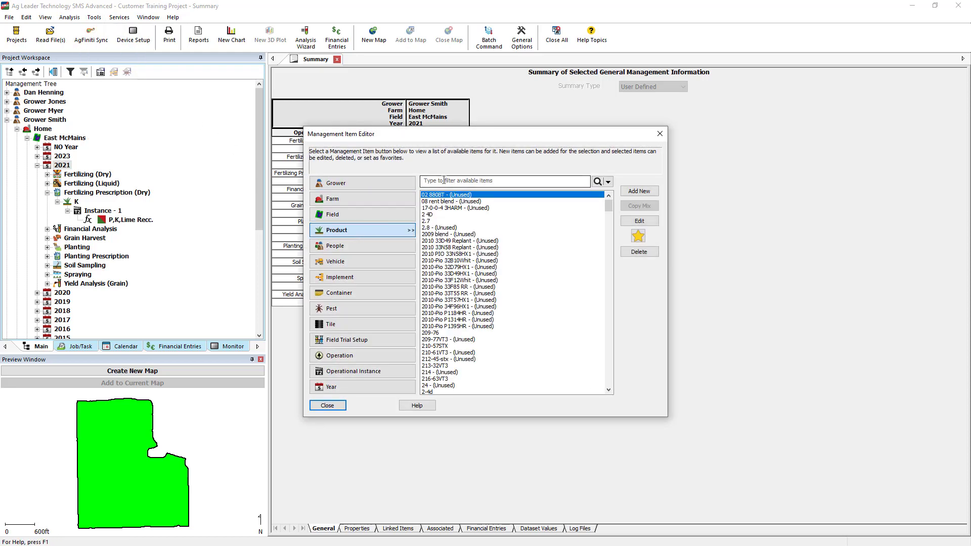
pyautogui.click(445, 180)
pyautogui.write('DAP')
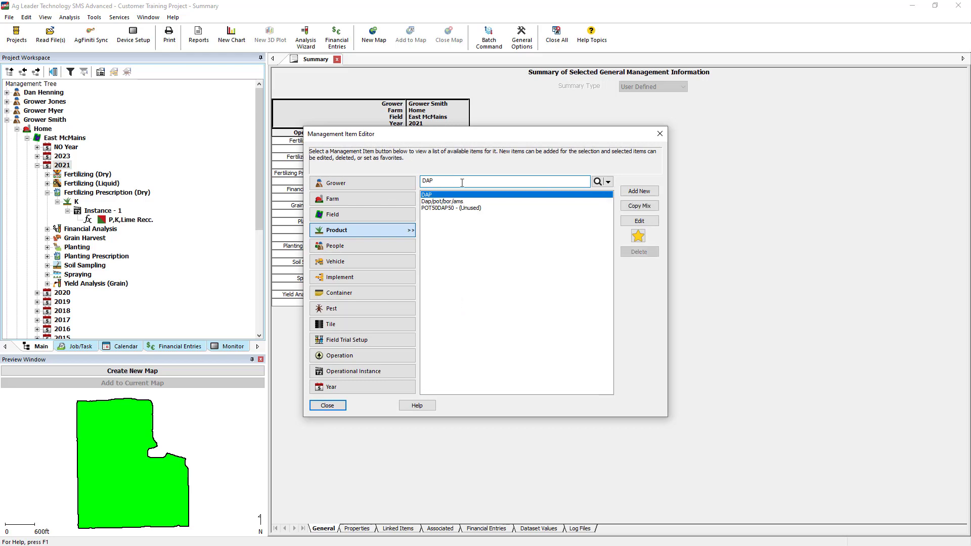
pyautogui.click(636, 223)
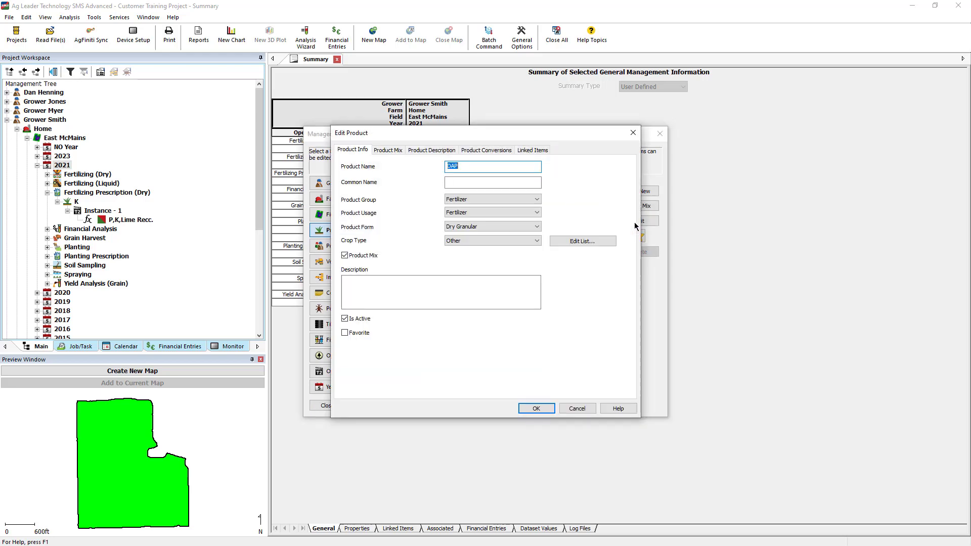
pyautogui.click(380, 150)
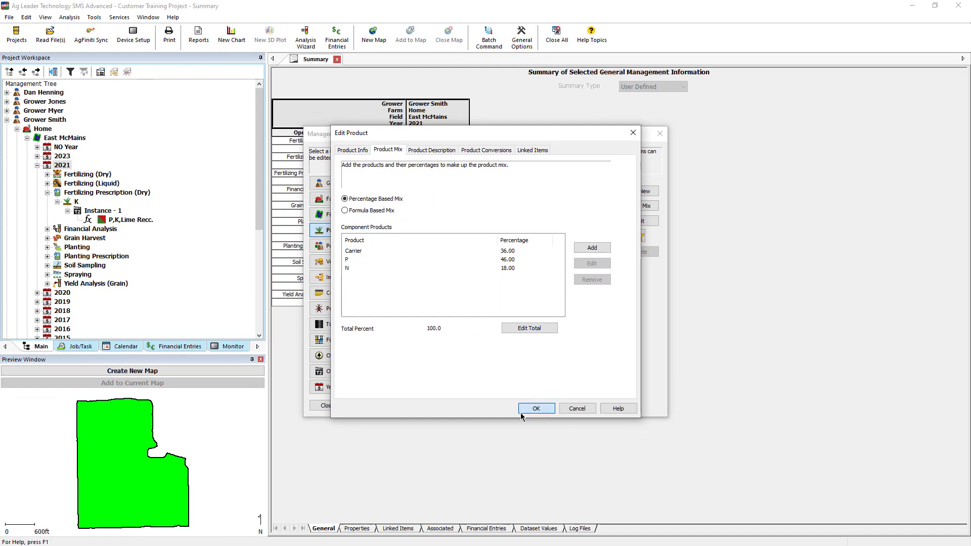
pyautogui.click(522, 410)
pyautogui.click(332, 406)
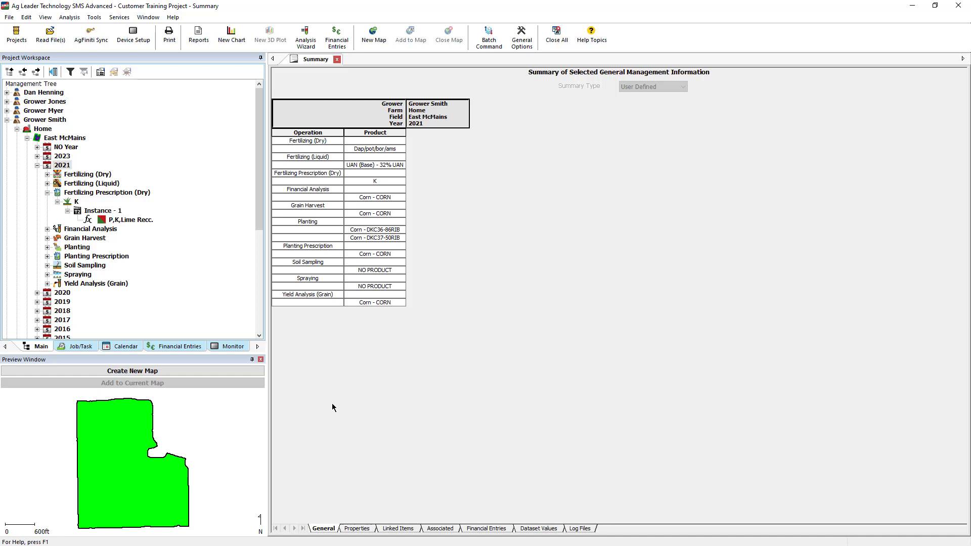
# Step: Enable target dates on the P,K,Lime Recc. dataset with a start date of 10/15/2021
pyautogui.click(142, 220)
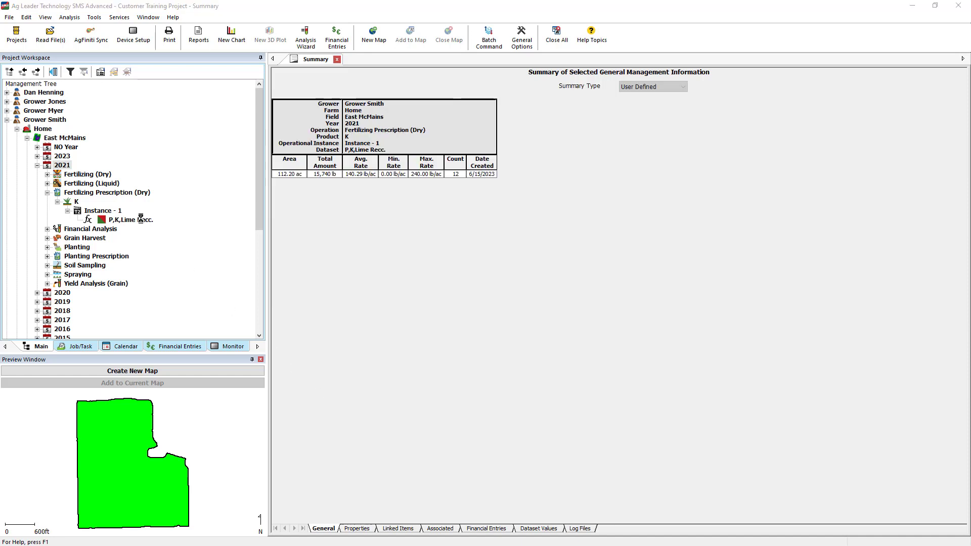
pyautogui.rightClick(141, 220)
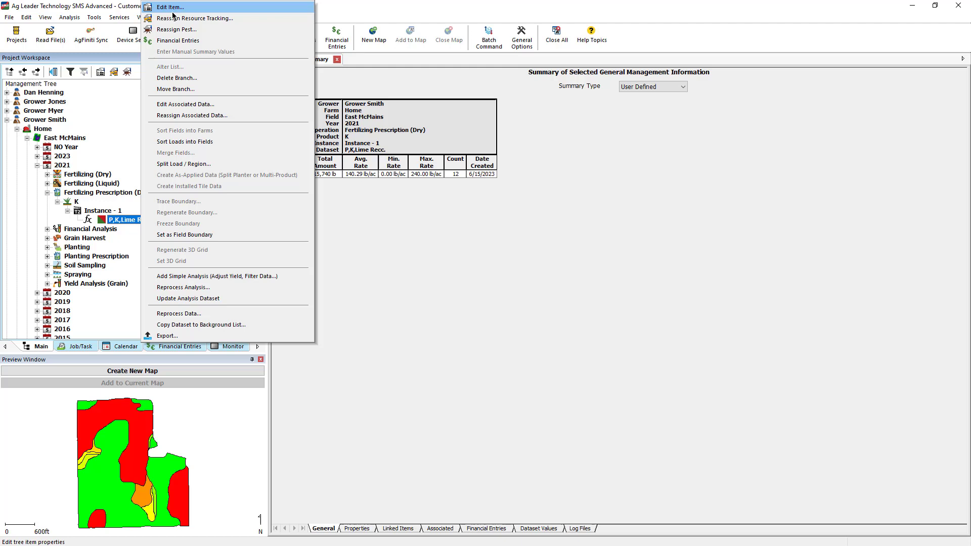
pyautogui.click(170, 9)
pyautogui.click(332, 245)
pyautogui.click(487, 259)
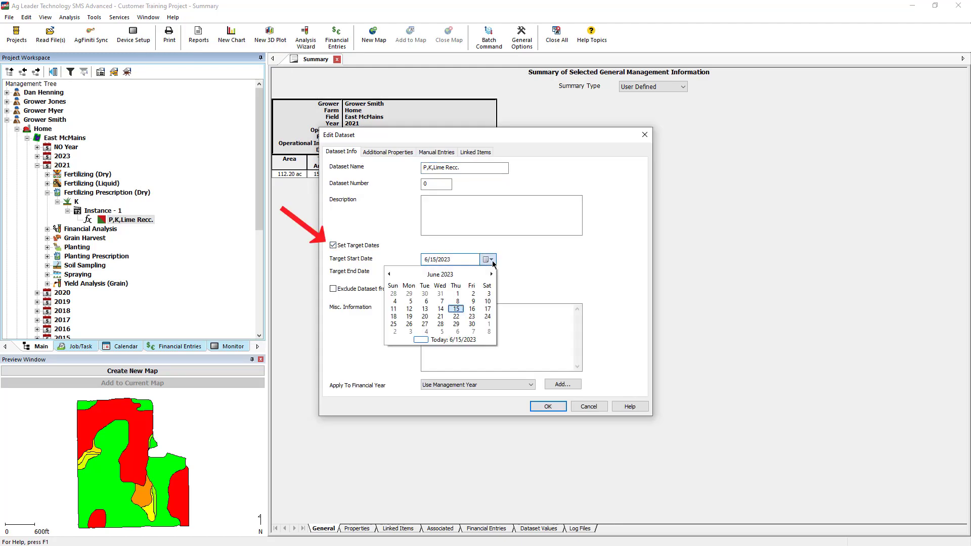
pyautogui.click(444, 275)
pyautogui.click(468, 276)
pyautogui.click(454, 290)
pyautogui.click(426, 326)
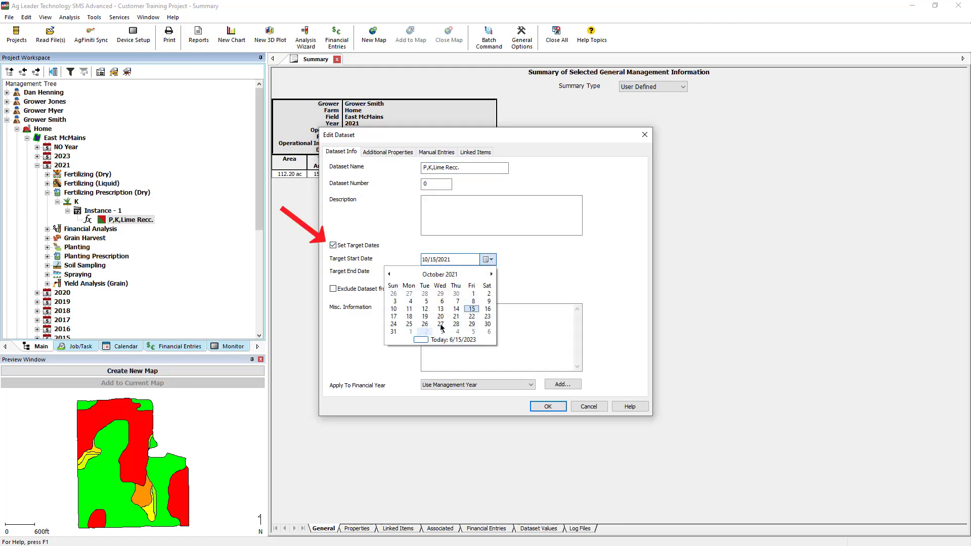
pyautogui.click(473, 311)
# Step: Set the end target date to 11/15/2021 and save the dataset properties
pyautogui.click(488, 272)
pyautogui.click(440, 287)
pyautogui.click(440, 287)
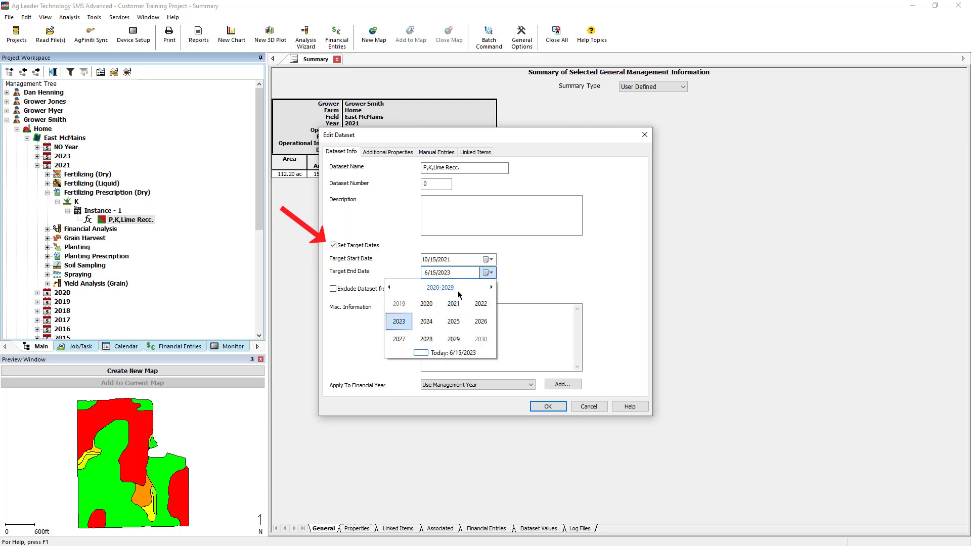
pyautogui.click(457, 302)
pyautogui.click(458, 324)
pyautogui.click(410, 320)
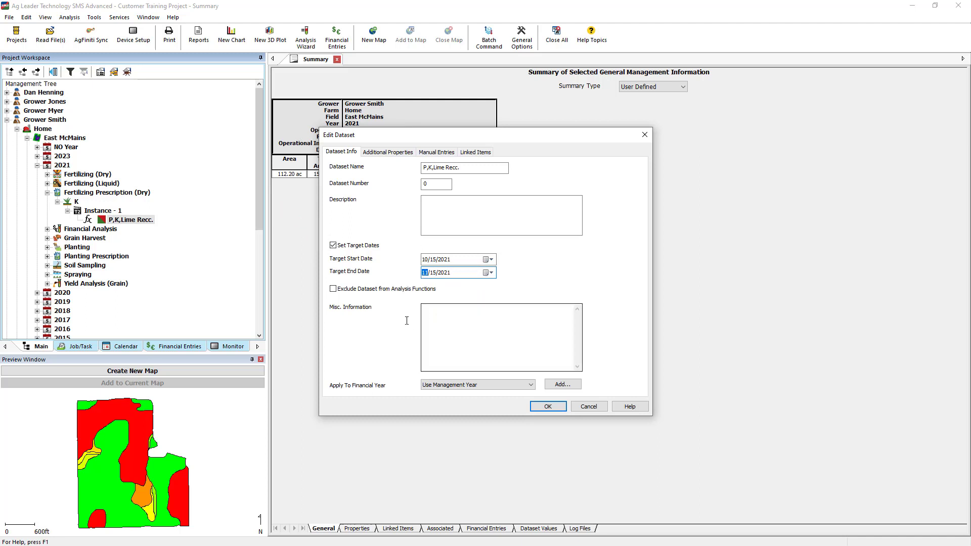
pyautogui.click(539, 410)
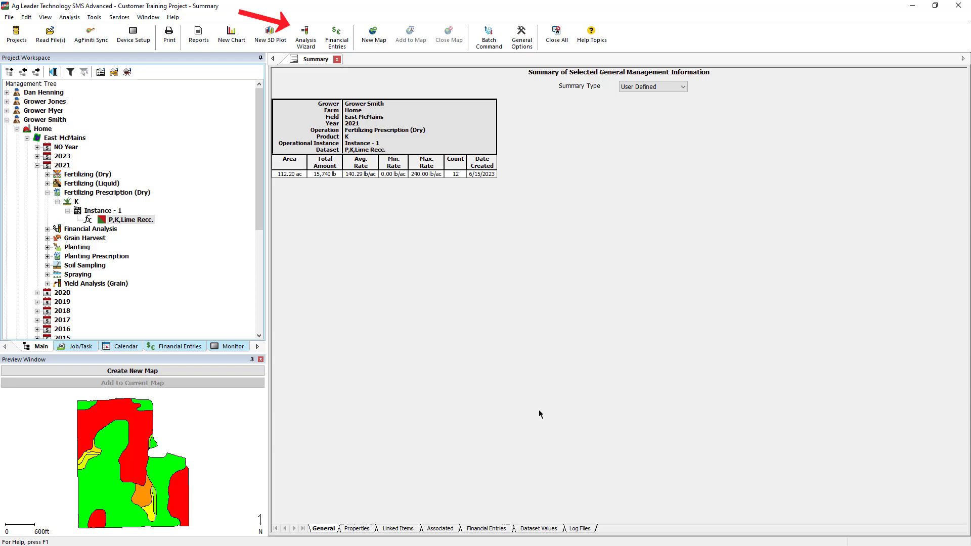
# Step: Start a single-field Agronomic Analysis filtered to East McMains' grower, keeping all harvest datasets and automatic gridding
pyautogui.click(306, 40)
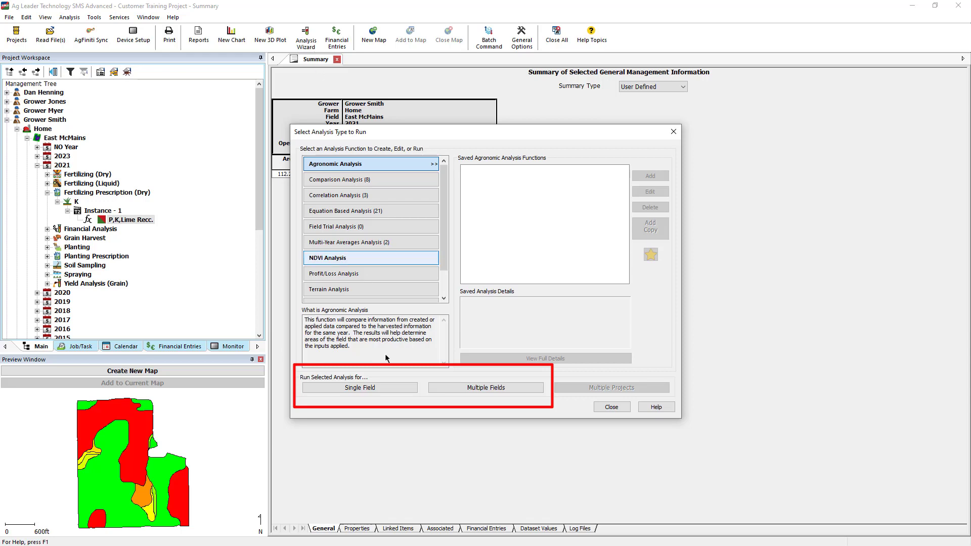
pyautogui.click(394, 388)
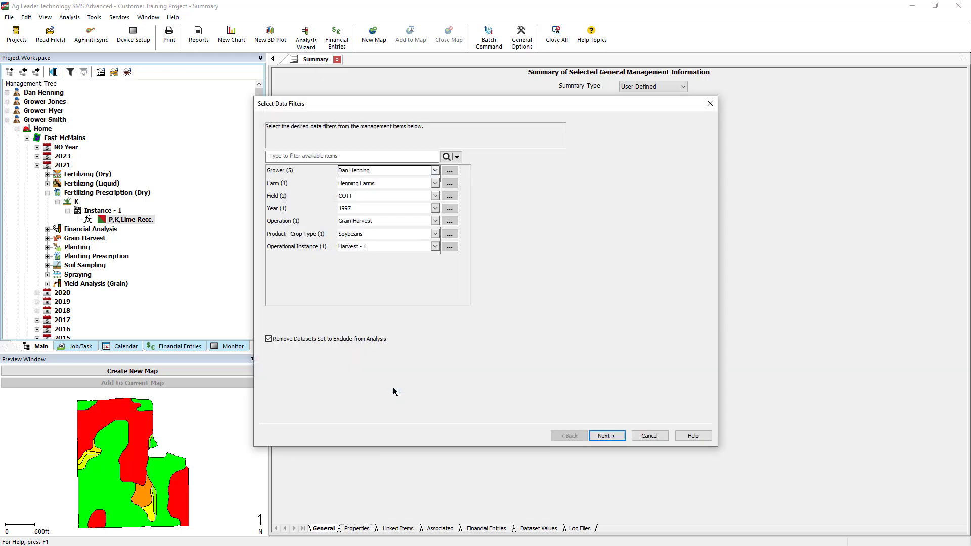
pyautogui.click(434, 171)
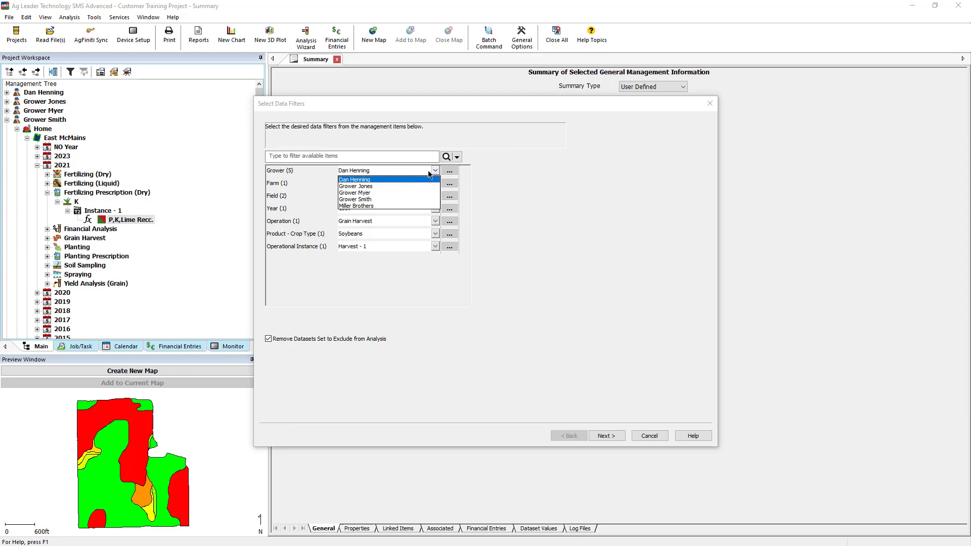
pyautogui.click(382, 204)
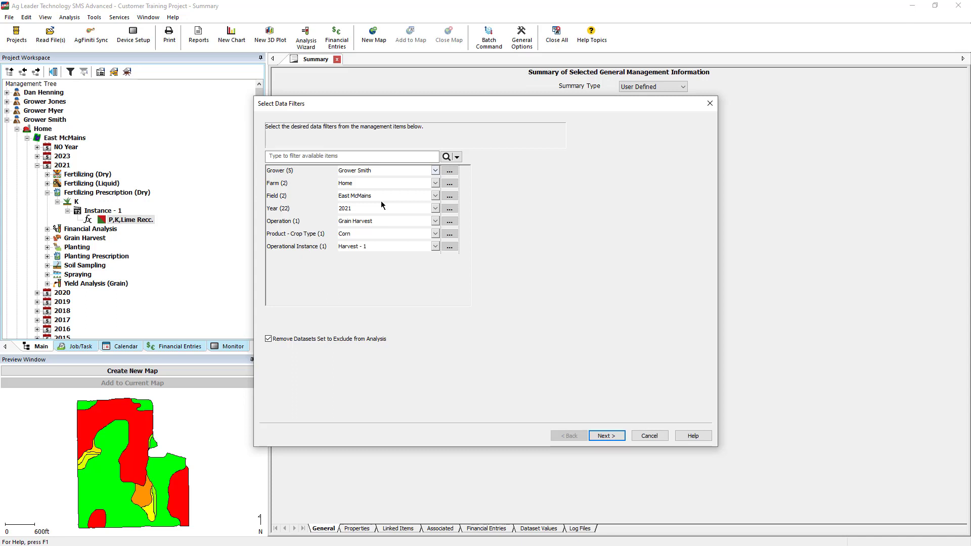
pyautogui.click(601, 440)
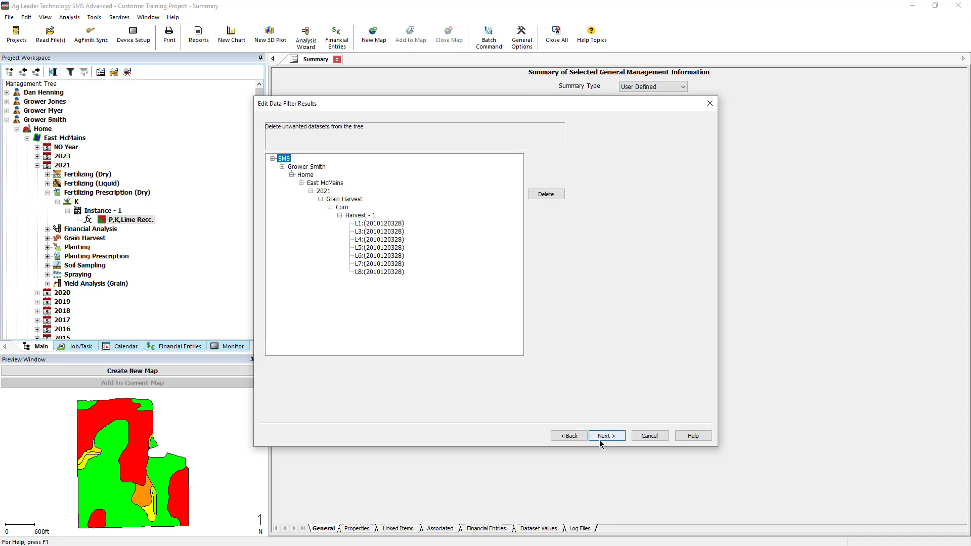
pyautogui.click(601, 440)
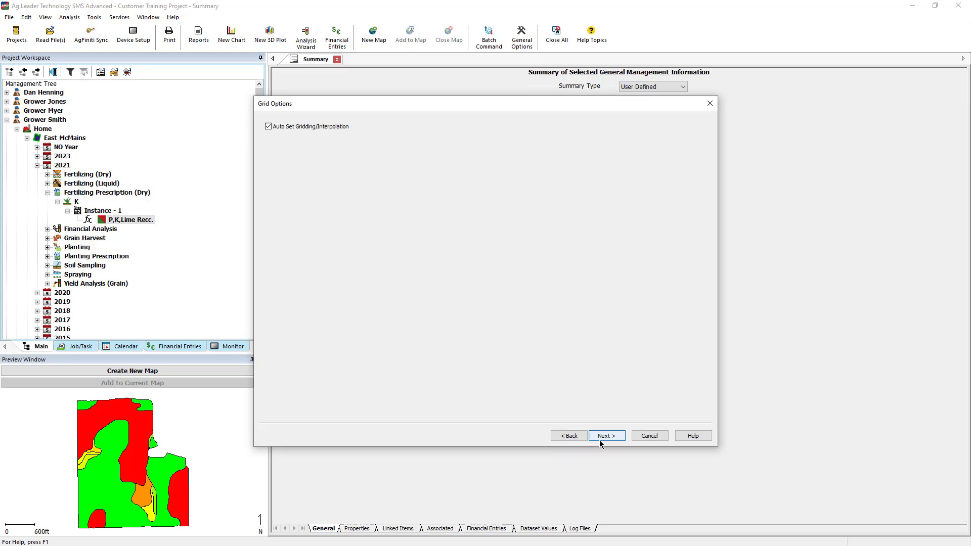
pyautogui.click(601, 438)
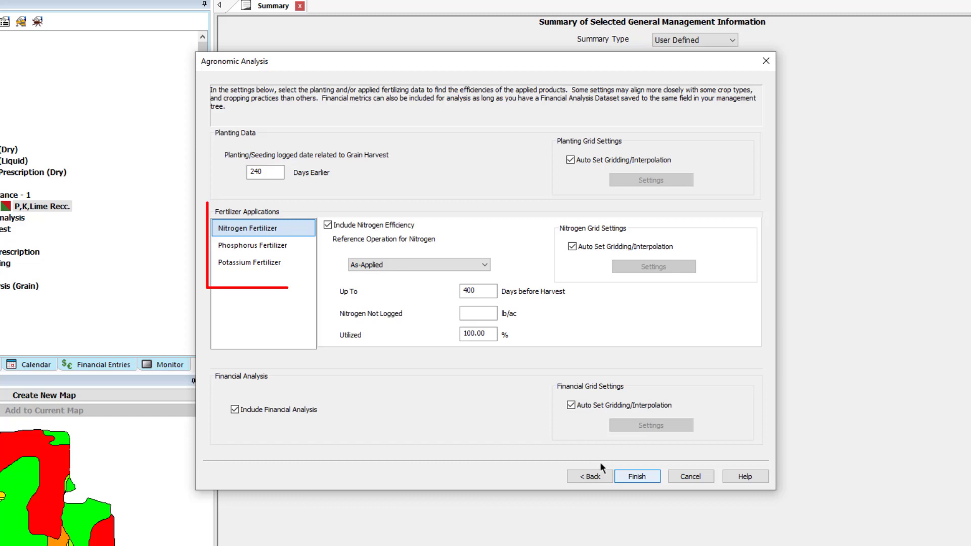
pyautogui.click(284, 245)
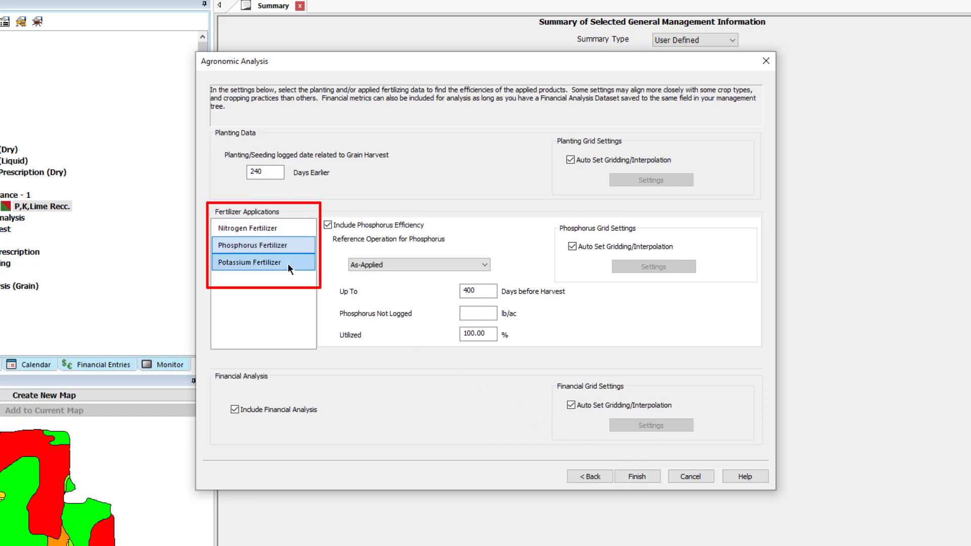
pyautogui.click(290, 268)
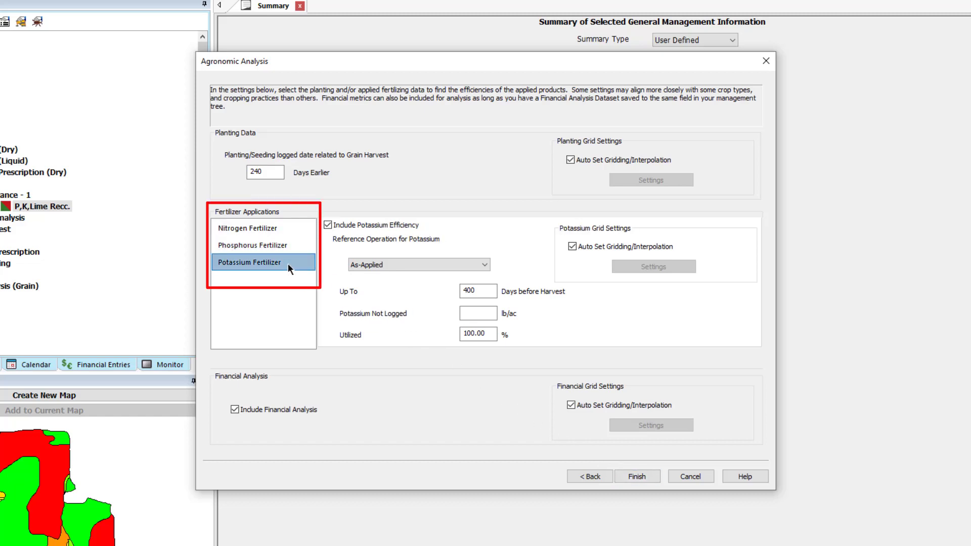
pyautogui.click(290, 227)
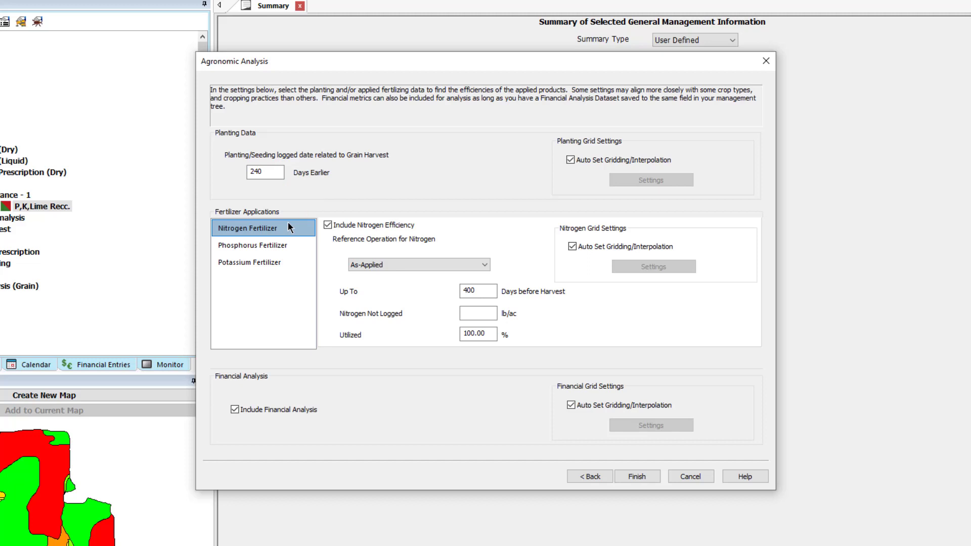
pyautogui.click(483, 267)
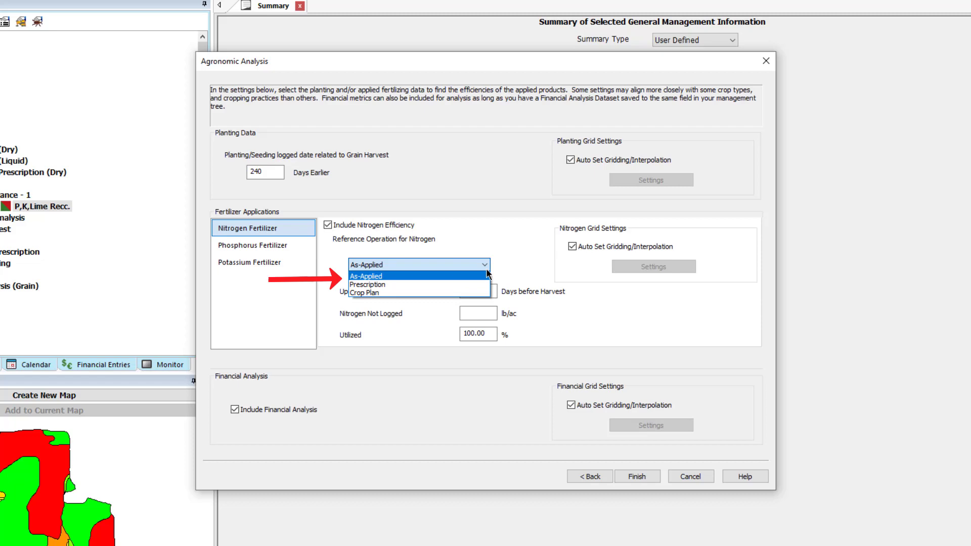
pyautogui.click(486, 274)
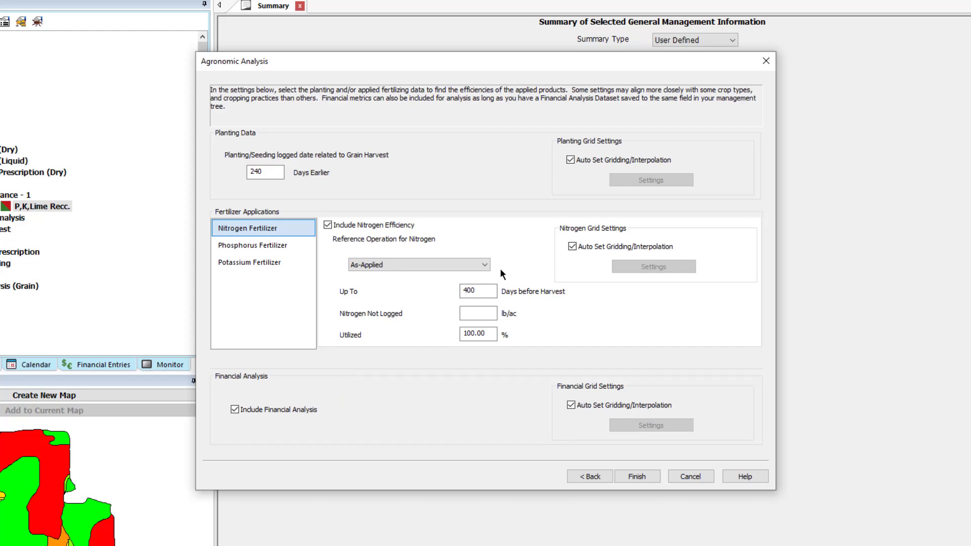
# Step: Run the analysis and file the Agronomic Analysis (Corn) results under year 2021, product CORN
pyautogui.click(649, 479)
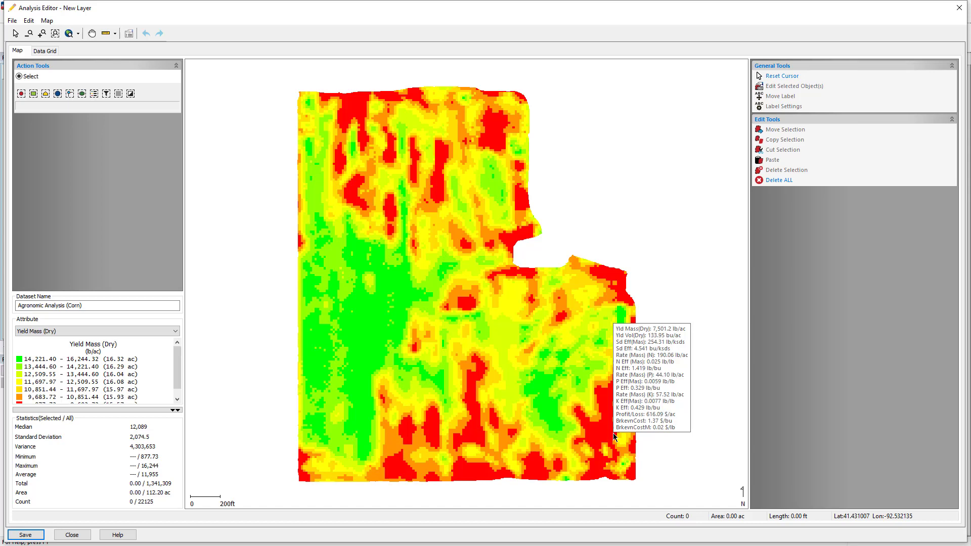
pyautogui.click(31, 536)
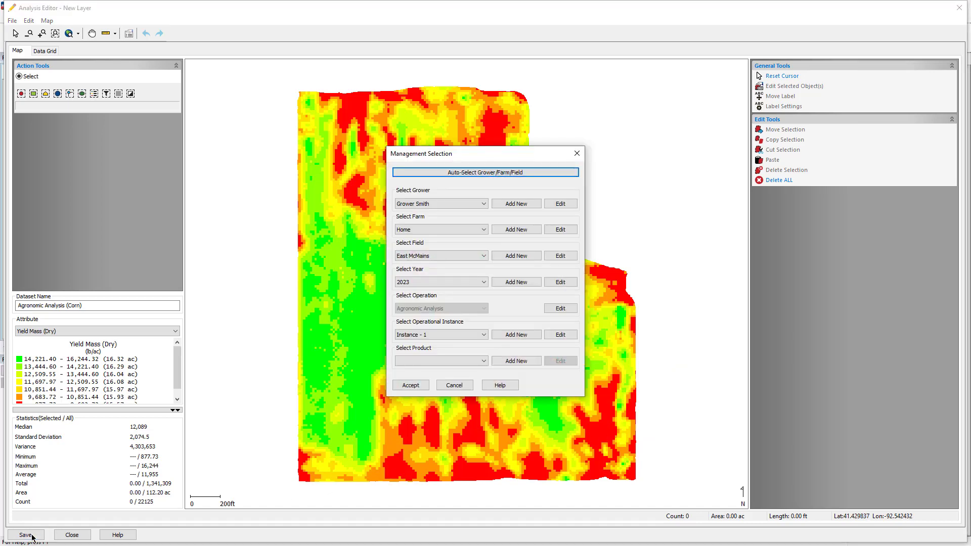
pyautogui.click(478, 283)
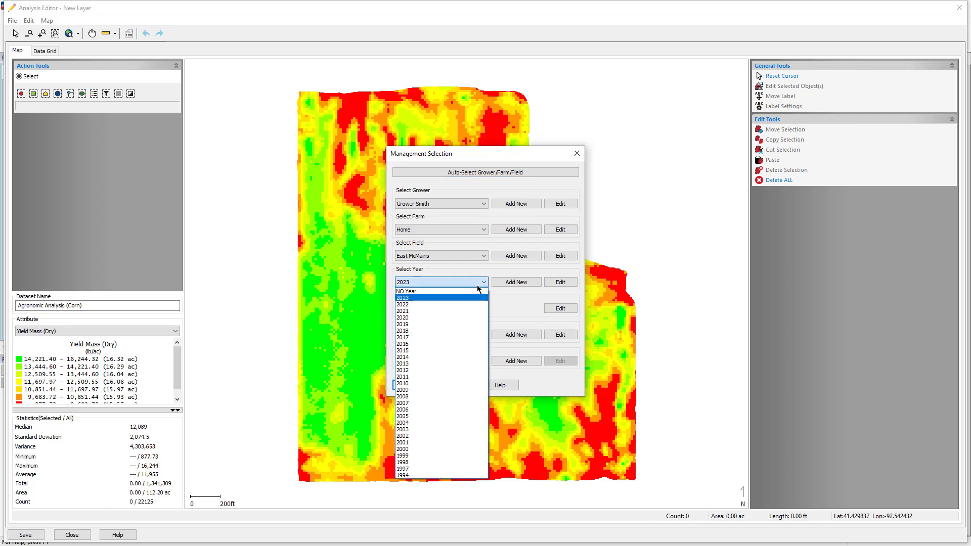
pyautogui.click(473, 310)
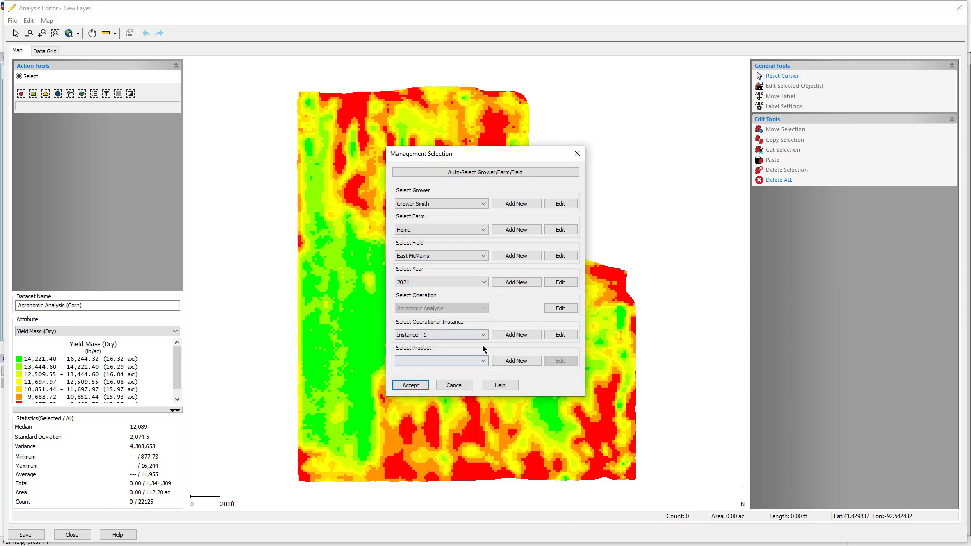
pyautogui.click(486, 361)
pyautogui.write('corn')
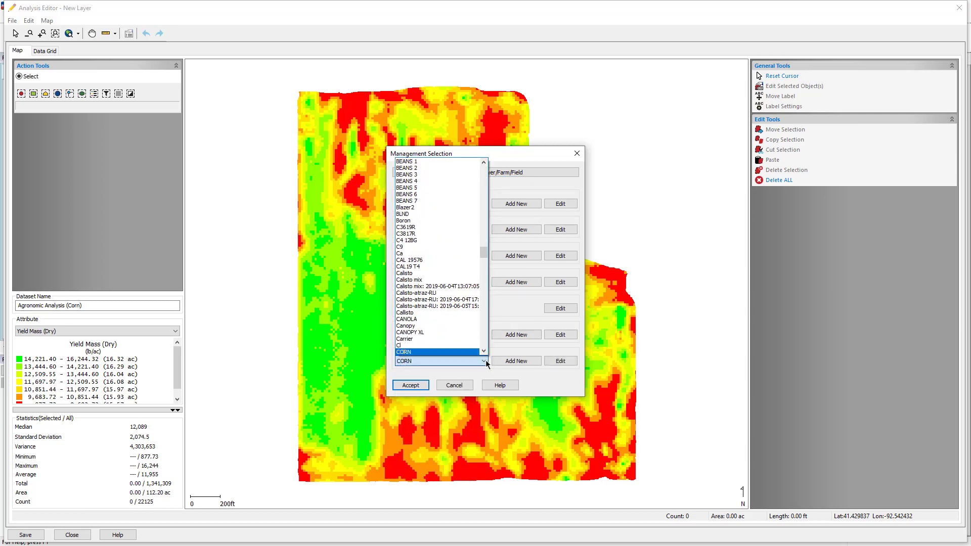
pyautogui.click(471, 352)
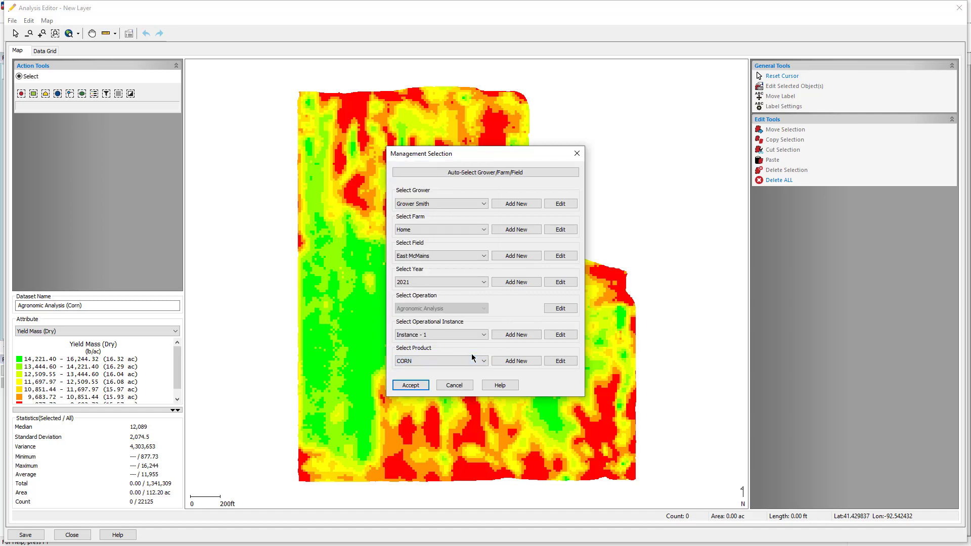
pyautogui.click(417, 386)
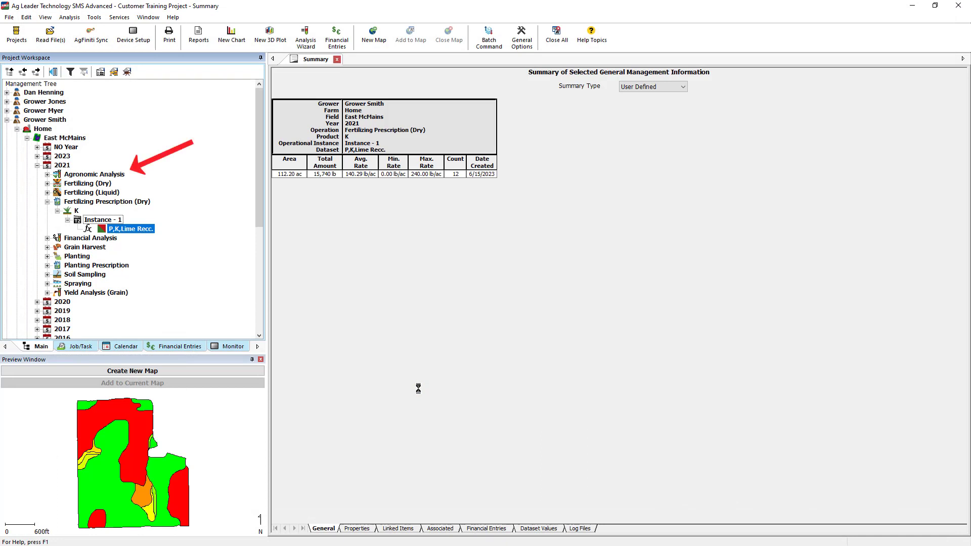
# Step: Select the 2021 Agronomic Analysis operation and map its Nitrogen Efficiency
pyautogui.click(47, 174)
pyautogui.click(94, 174)
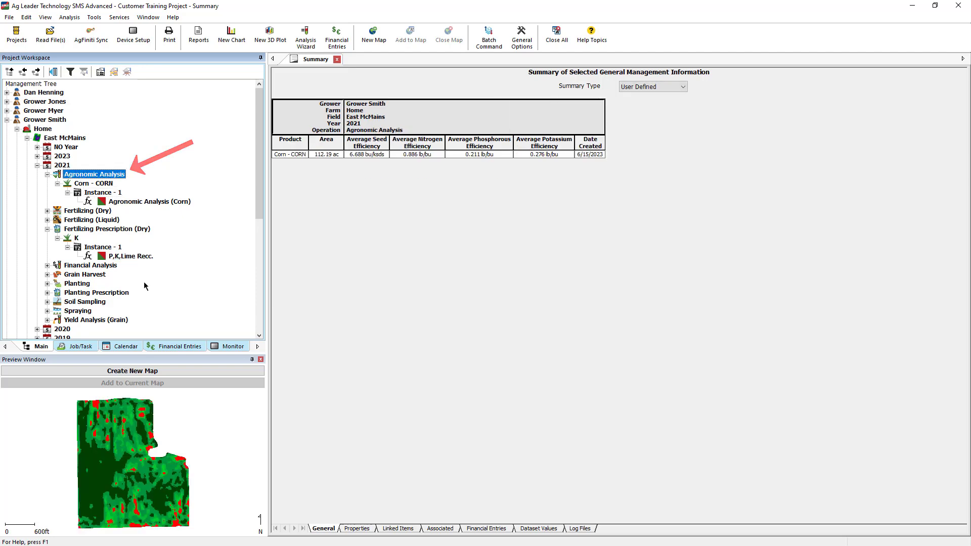
pyautogui.click(198, 371)
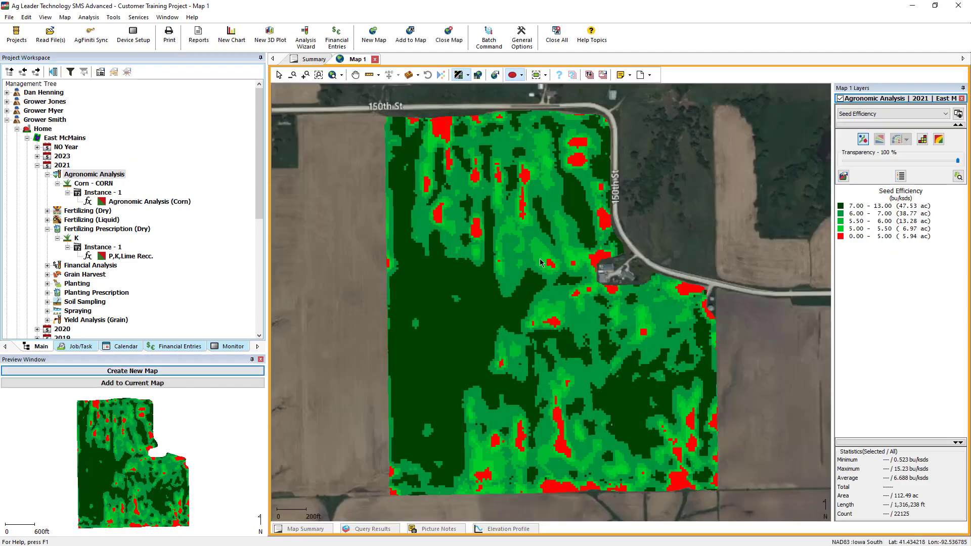
pyautogui.click(934, 115)
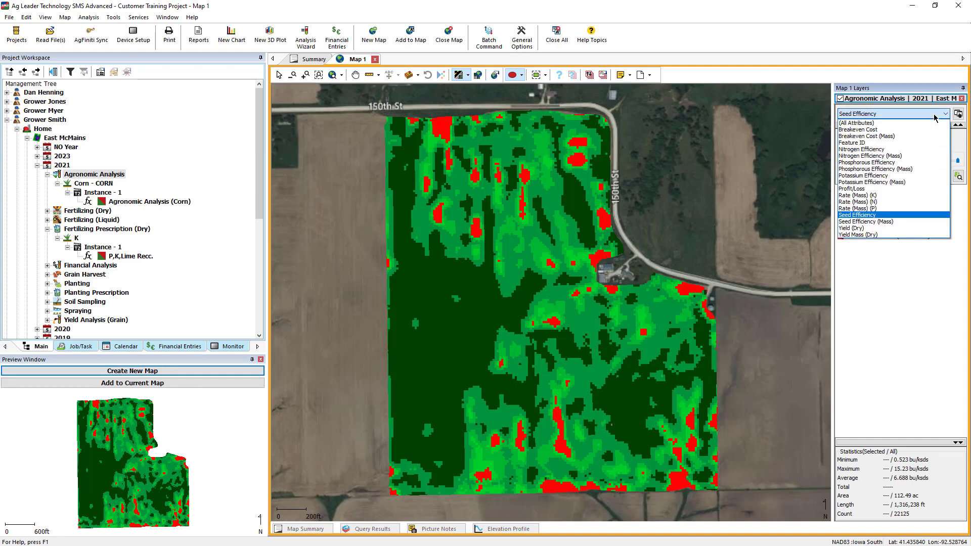
pyautogui.click(920, 149)
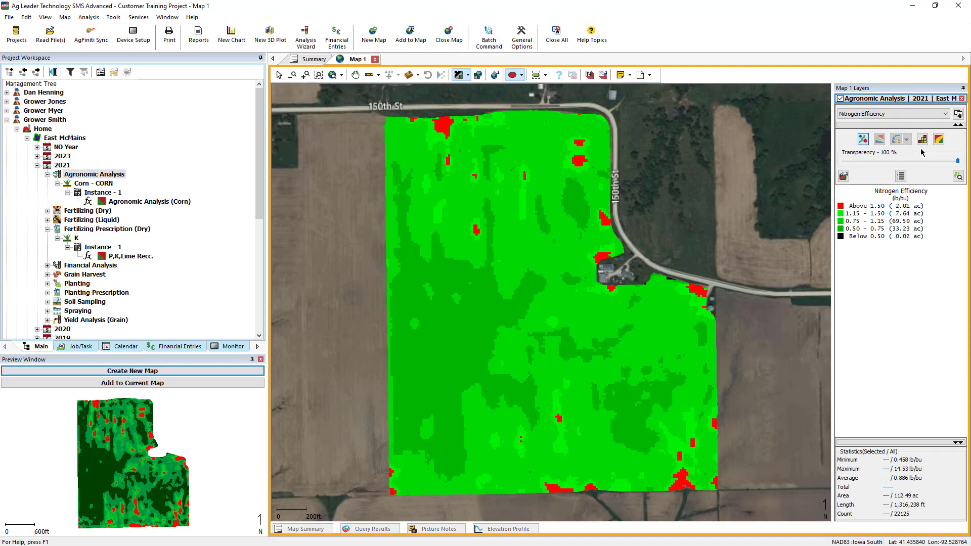
# Step: Switch the map to Phosphorous Efficiency, ranging 0.00–2.97 lb/bu
pyautogui.click(934, 120)
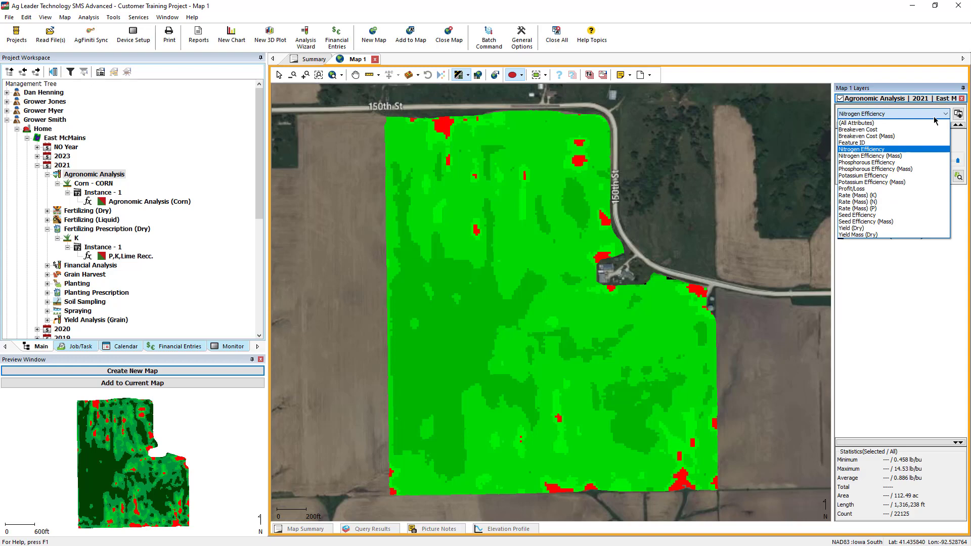
pyautogui.click(921, 162)
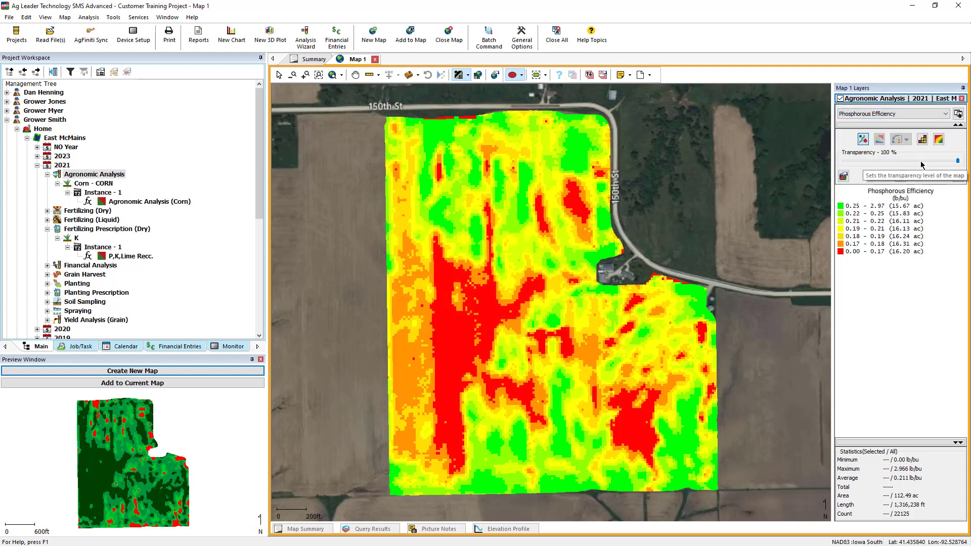
pyautogui.click(936, 119)
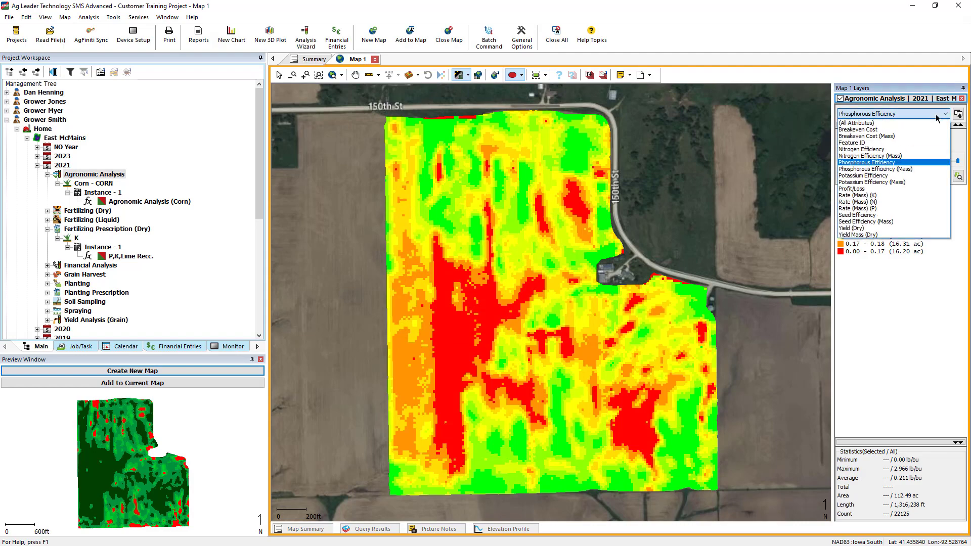